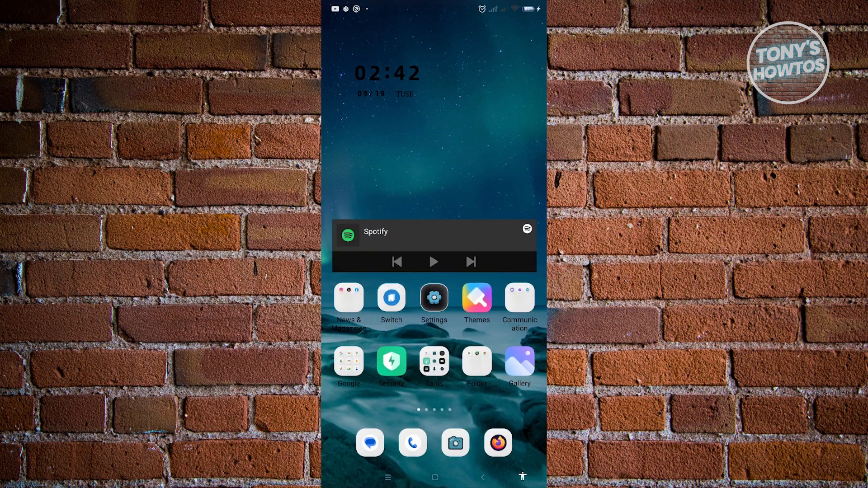
Go into Settings and bring up the About phone device information page.
click(434, 298)
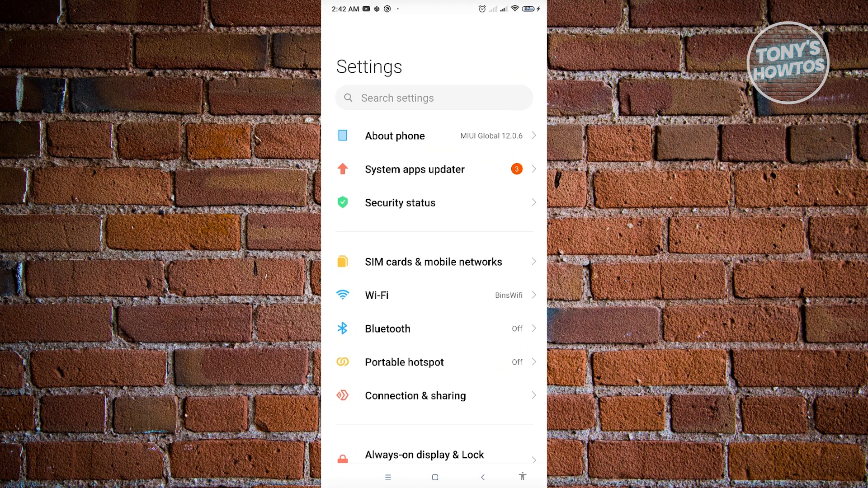
click(434, 135)
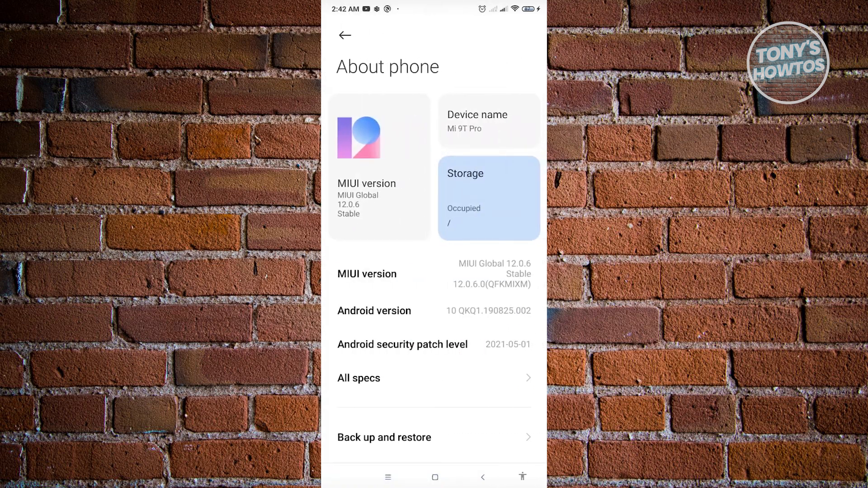
Tap MIUI version repeatedly until the 'already a developer' toast confirms developer mode.
click(434, 344)
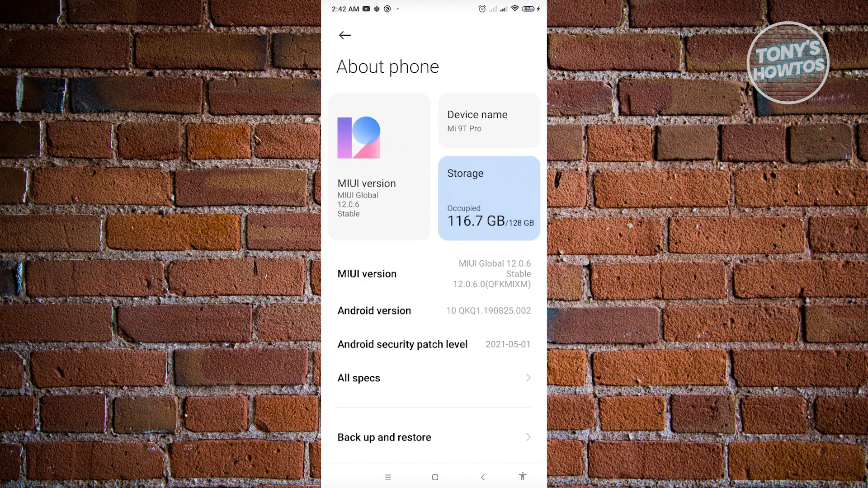
click(434, 273)
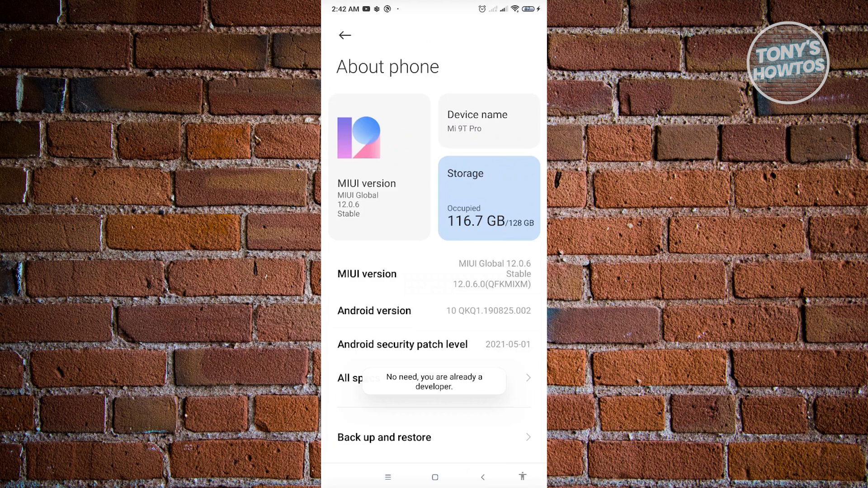
click(434, 274)
click(434, 274)
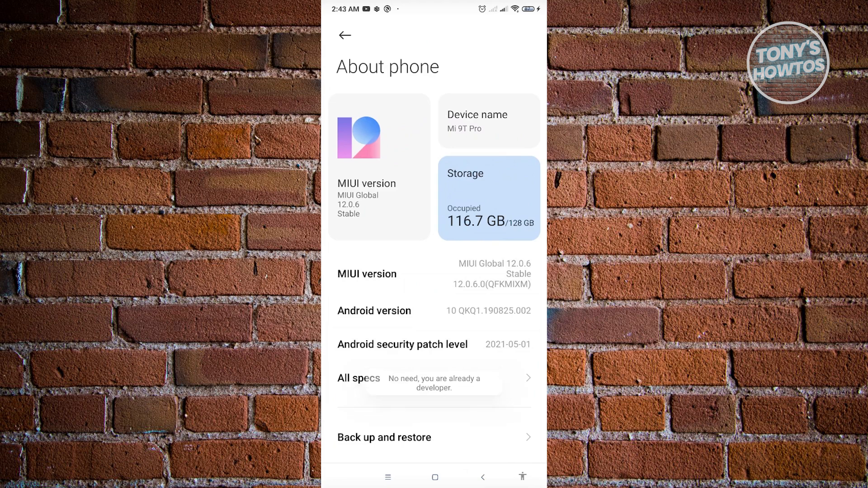
Return to the main Settings list and start a settings search.
click(345, 34)
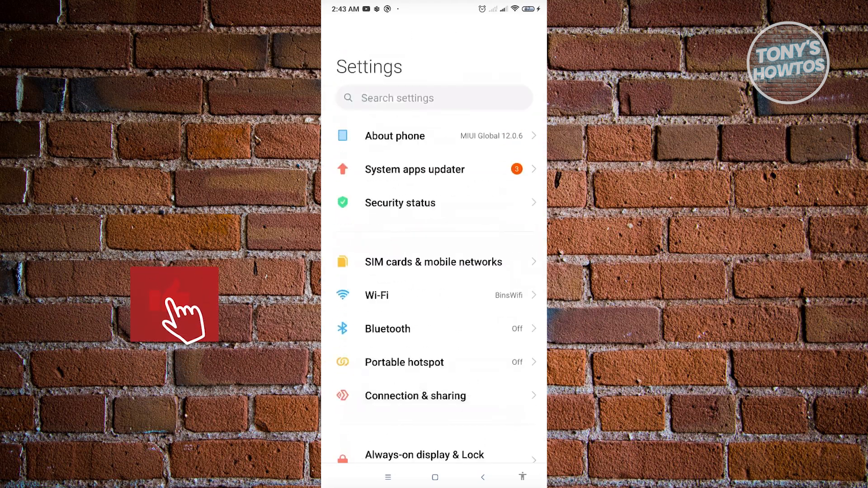
click(434, 98)
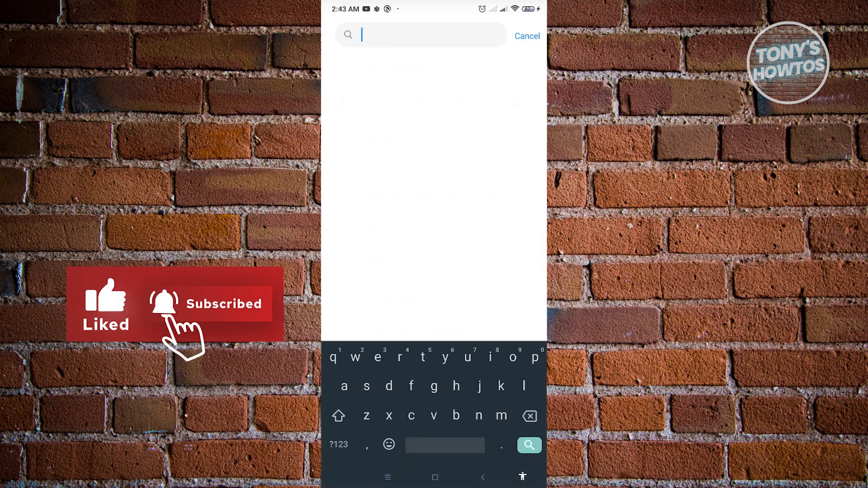
text(de)
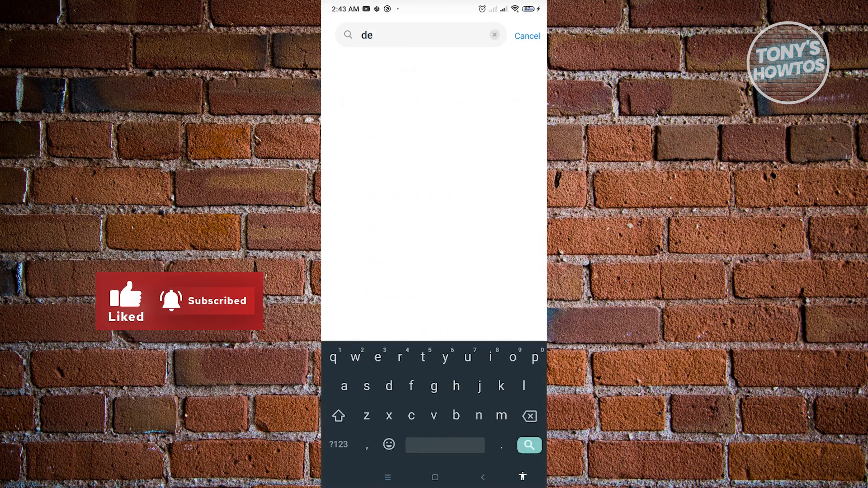
text(ve)
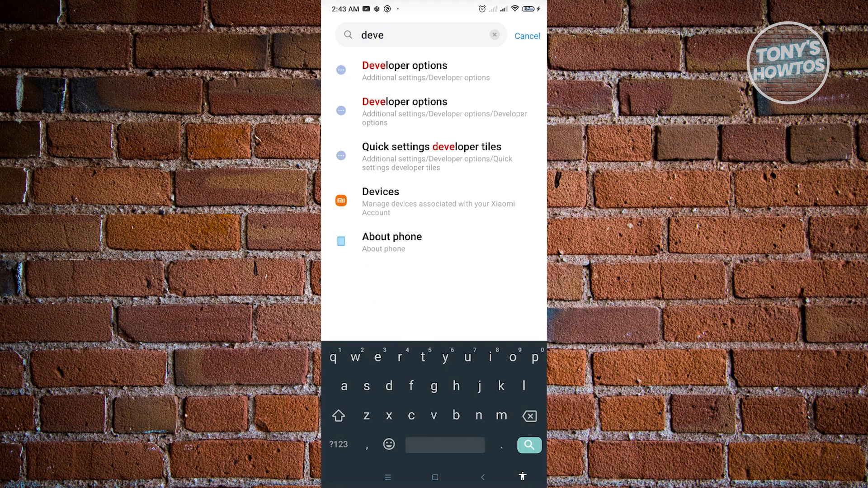
Pick the Developer options result for 'deve' to reach its page.
click(435, 71)
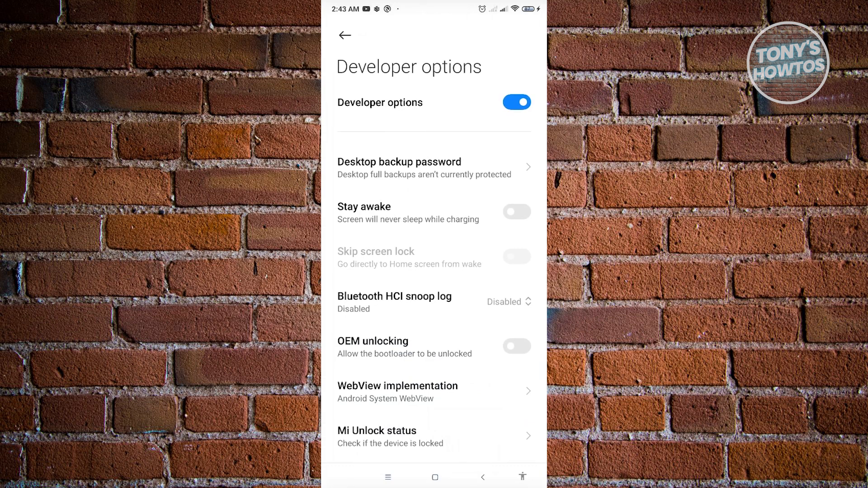
Switch the Developer options toggle off, greying out all developer settings.
click(518, 103)
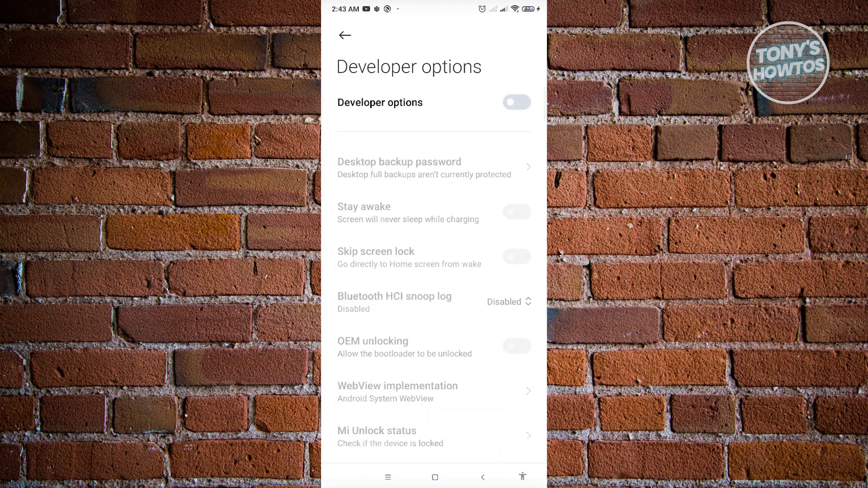